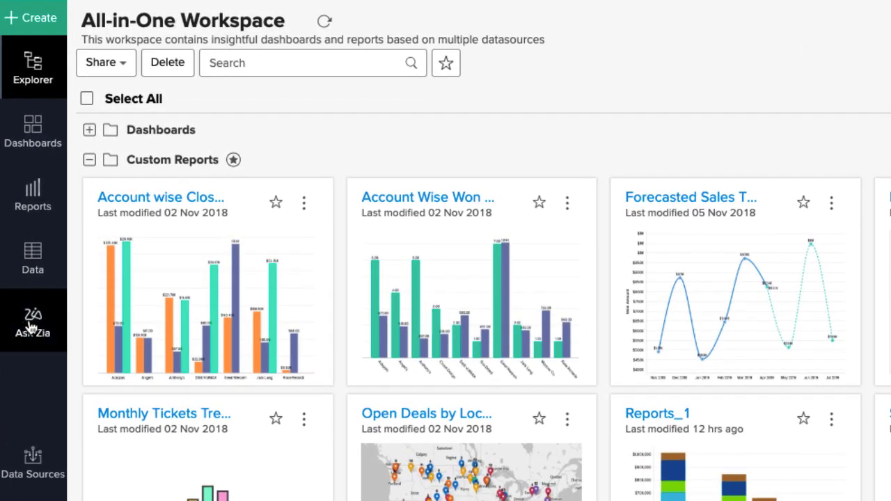
# Ask Zia 'show me the total sales' to get the $23,211,750.00 Total Amount.
pyautogui.click(31, 328)
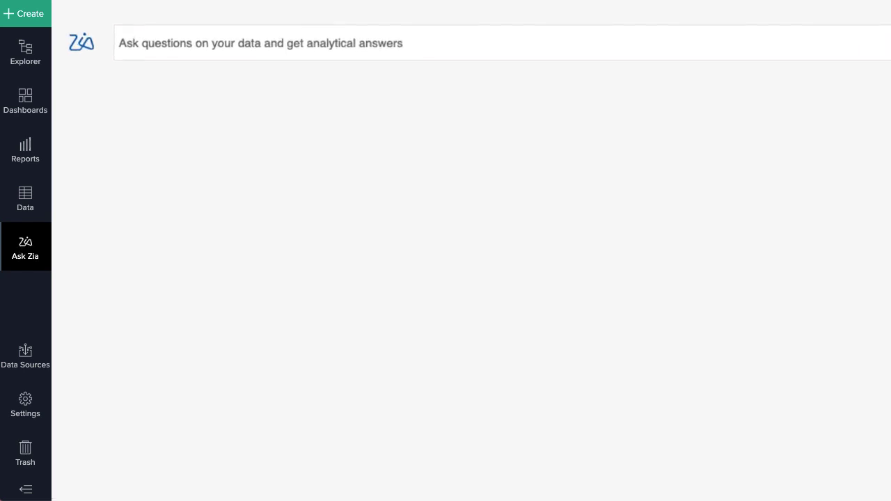
pyautogui.click(149, 44)
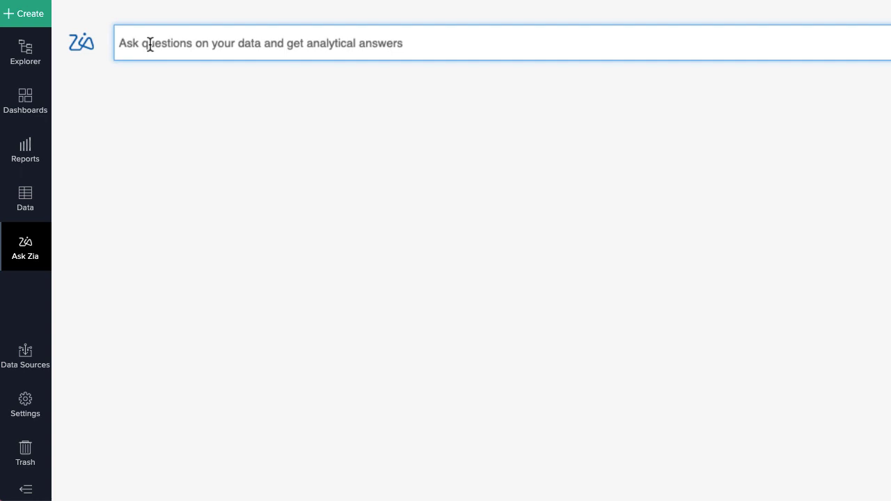
pyautogui.write('show me the total sales')
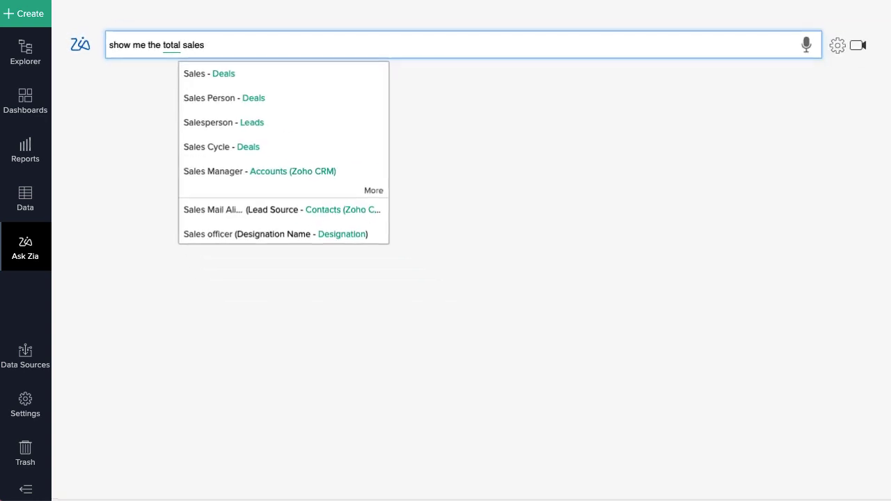
pyautogui.press('Return')
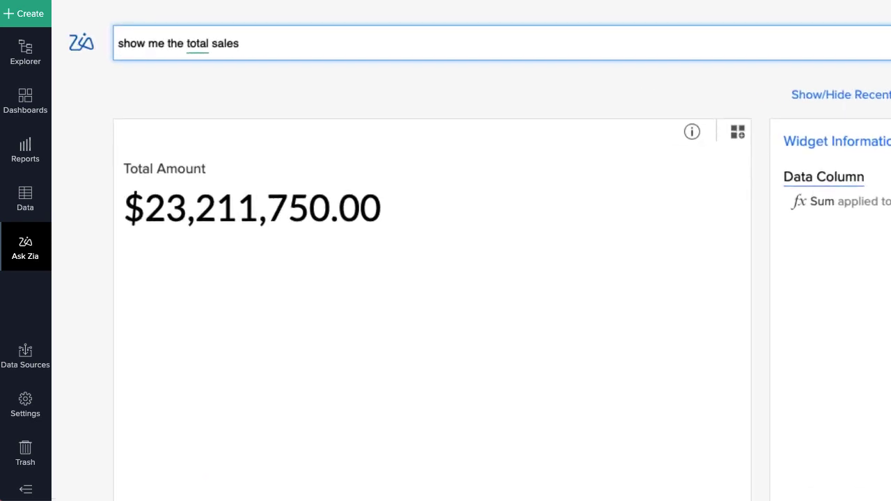
# Extend the question with 'by months' to chart monthly total sales as a line.
pyautogui.write(' by month')
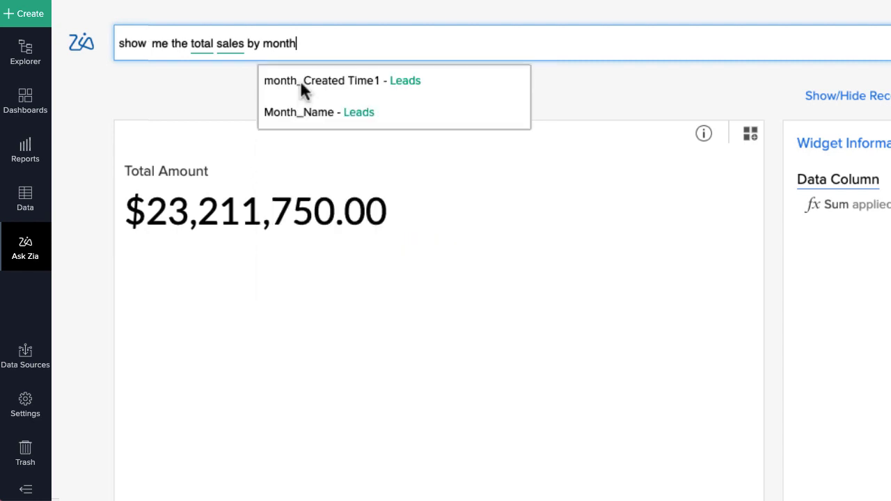
pyautogui.write('s')
pyautogui.press('Return')
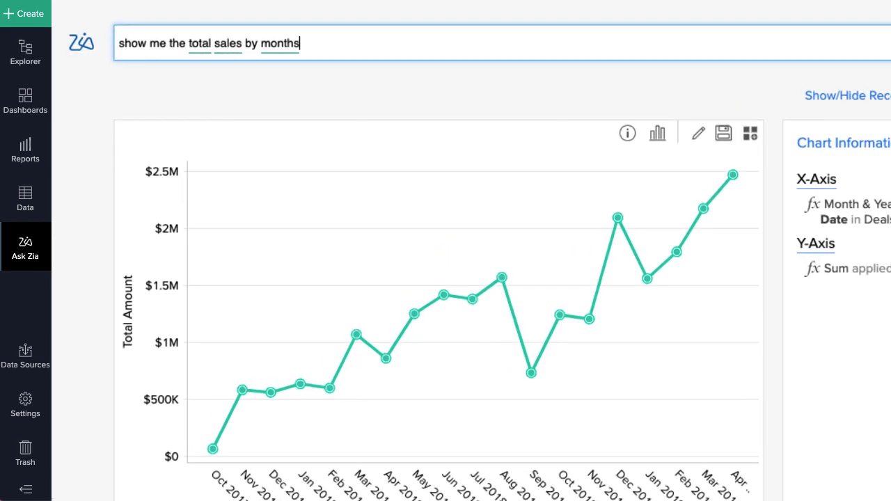
# Add 'as a bar chart' so the monthly totals, October 2017 to April 2019, display as bars.
pyautogui.write(' as ')
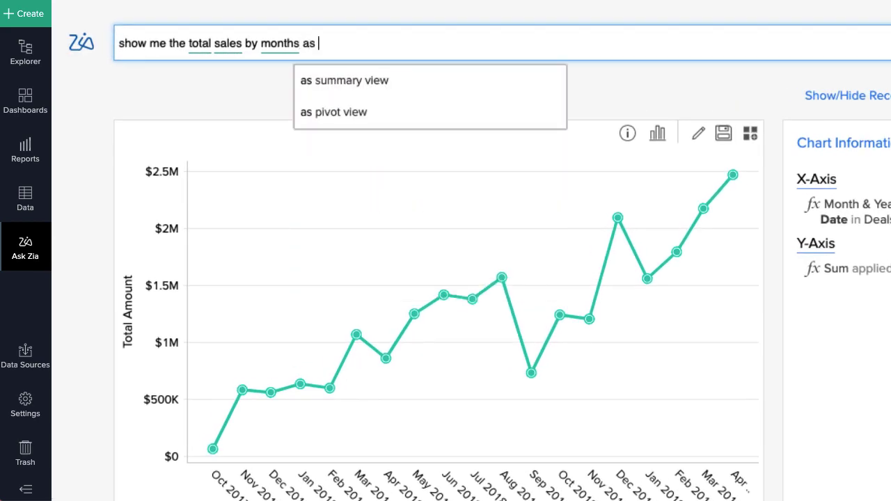
pyautogui.write('a bar chart')
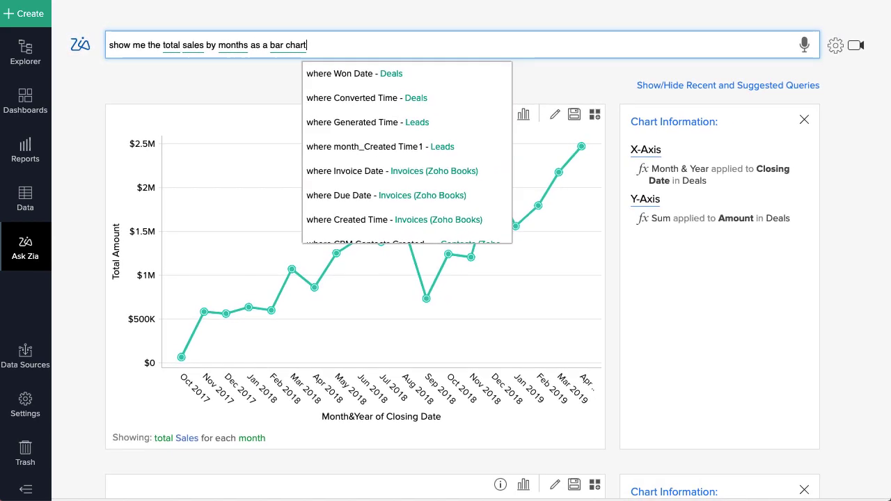
pyautogui.press('Return')
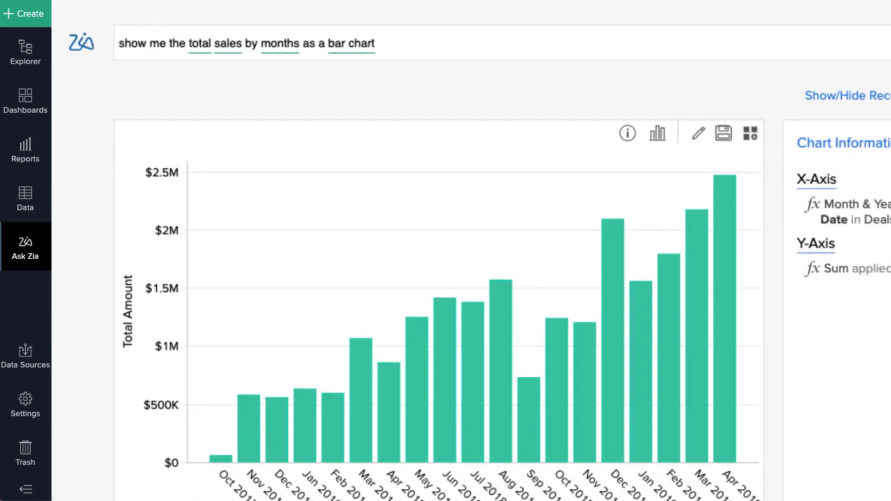
# Replace 'as a bar chart' with 'in 2018', then add 'by location' for a world map of pies.
pyautogui.moveTo(306, 44); pyautogui.dragTo(252, 44)
pyautogui.press('BackSpace')
pyautogui.write('in 2018')
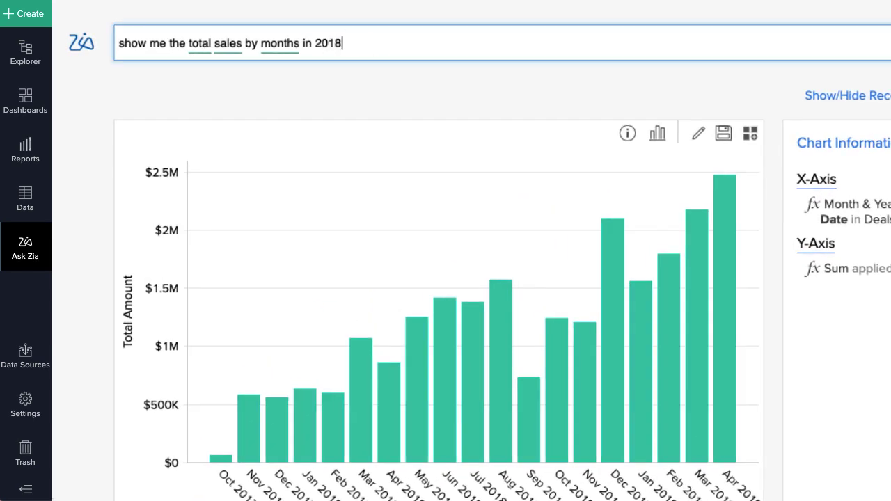
pyautogui.press('Return')
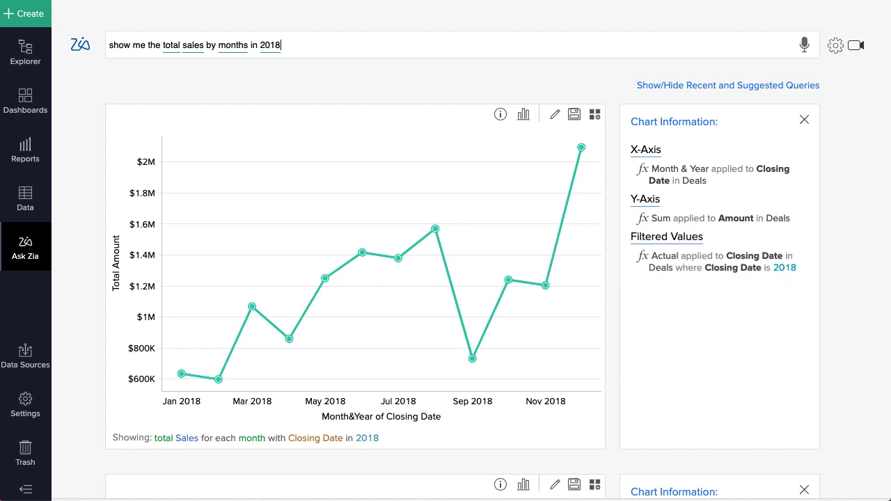
pyautogui.write('by')
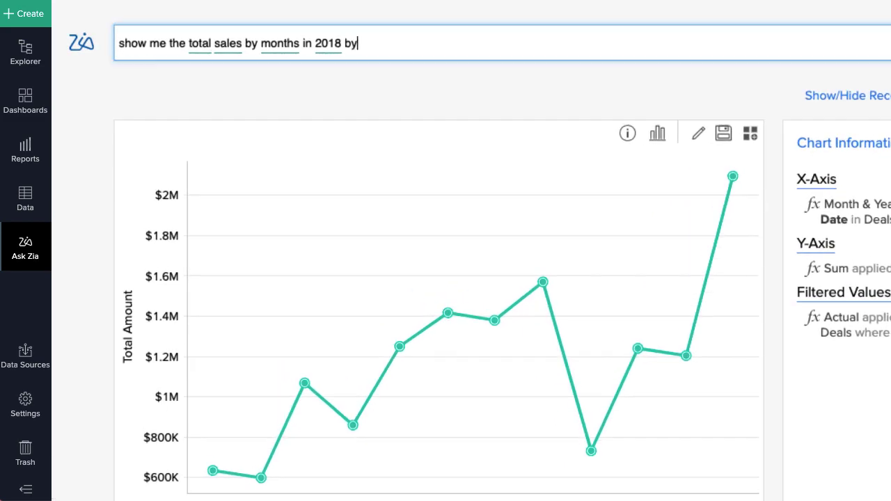
pyautogui.write(' location')
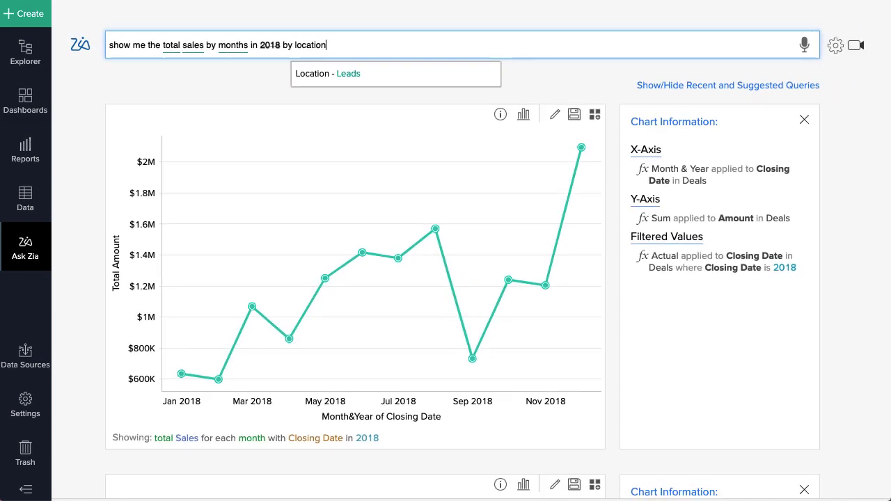
pyautogui.press('Return')
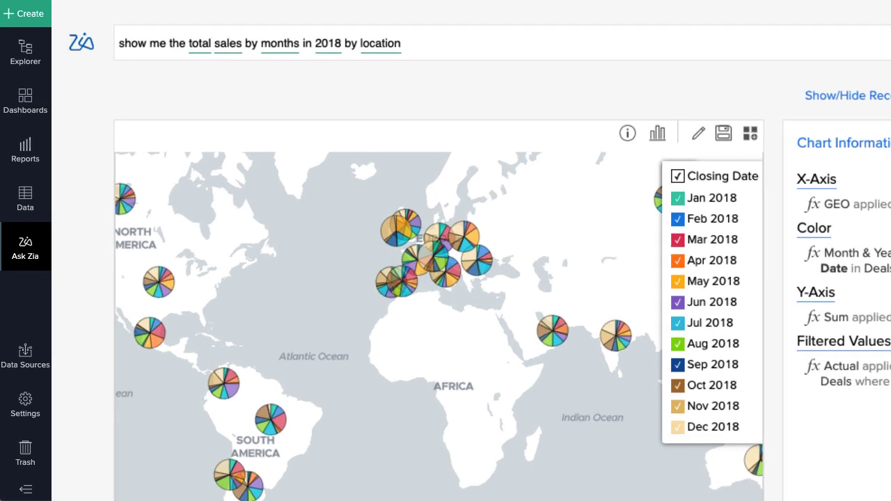
# Add an industry breakdown to get a 2018 pivot table by country, month and industry.
pyautogui.write(' by indutry')
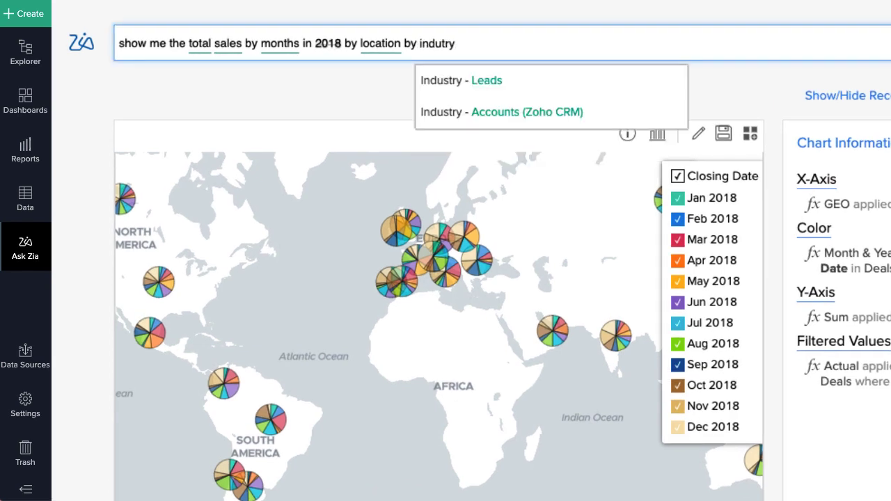
pyautogui.press('Return')
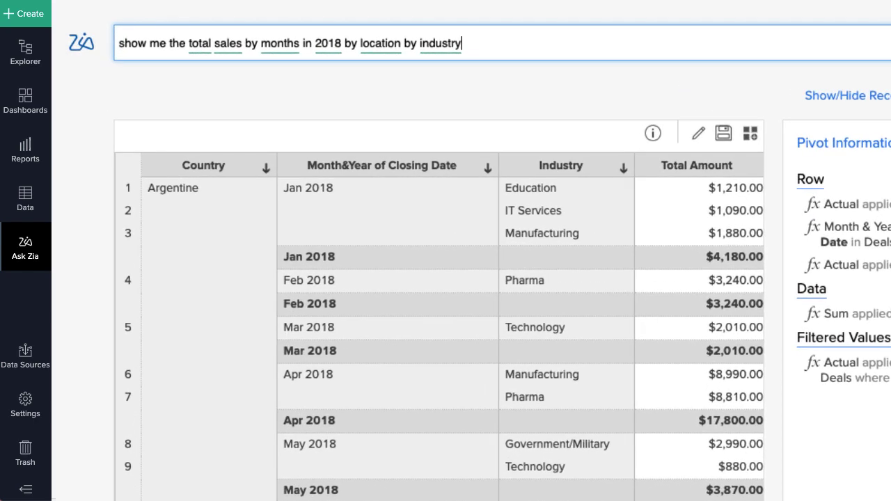
# Filter the pivot to lead source Partner and scroll through the filtered results.
pyautogui.write('where lead source is partner')
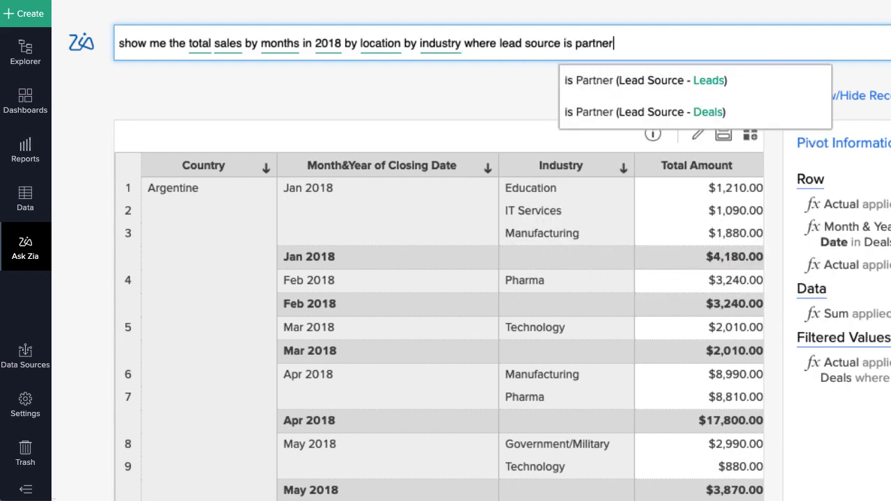
pyautogui.press('Return')
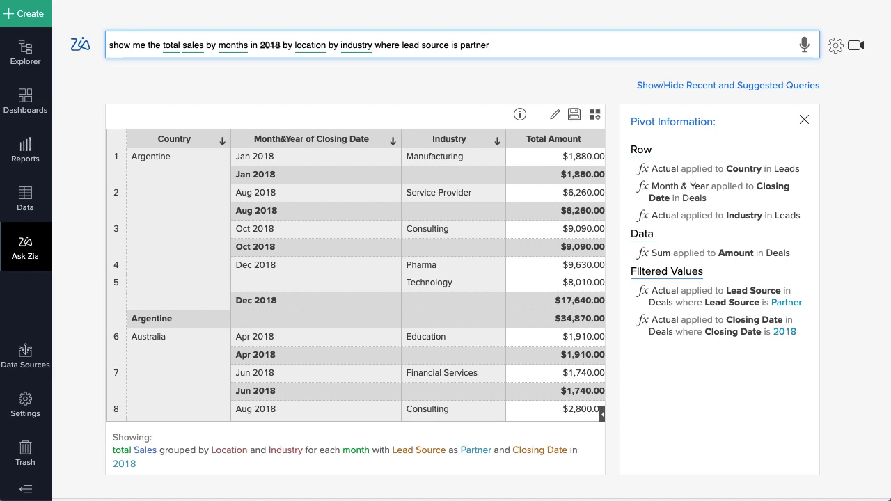
pyautogui.scroll(-4, 885, 194)
pyautogui.scroll(-3, 885, 194)
pyautogui.scroll(-3, 885, 193)
pyautogui.scroll(-3, 886, 194)
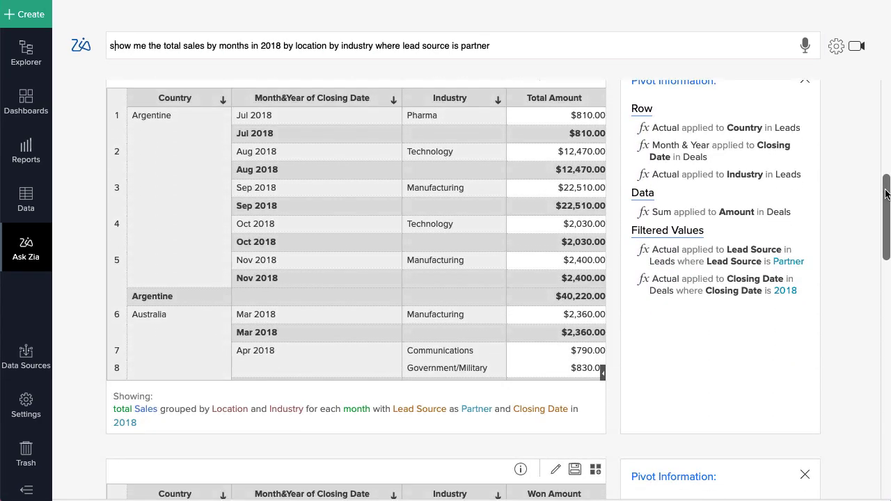
pyautogui.moveTo(885, 194); pyautogui.dragTo(887, 439)
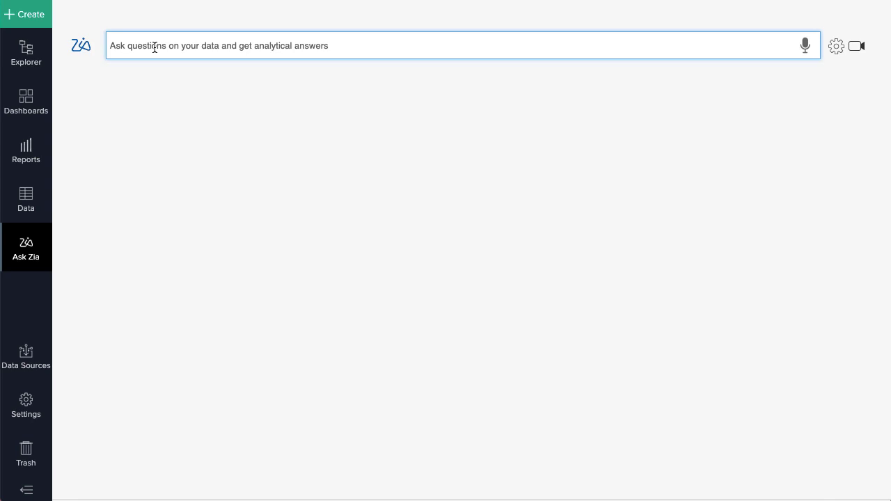
pyautogui.write('top 5 agents b')
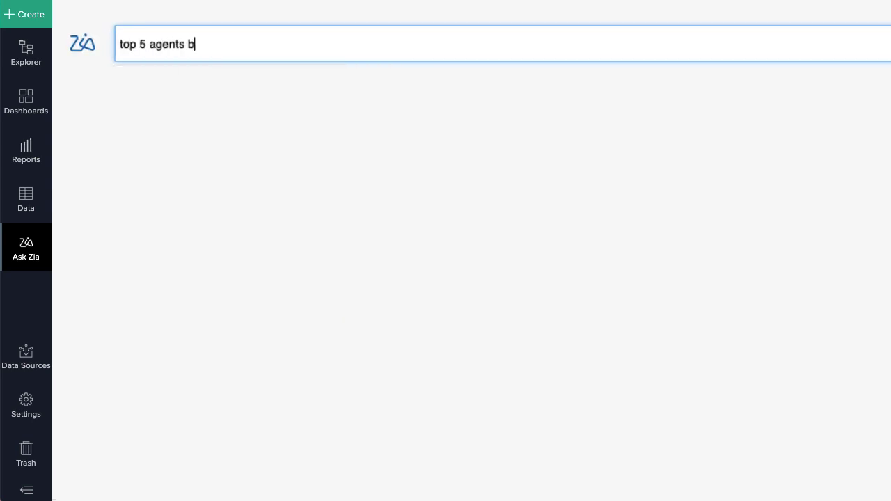
pyautogui.write('y ticket count')
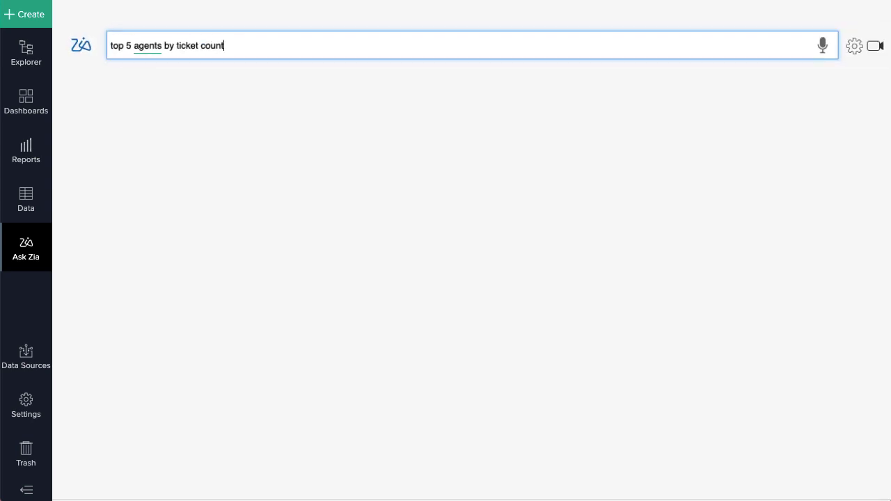
pyautogui.press('Return')
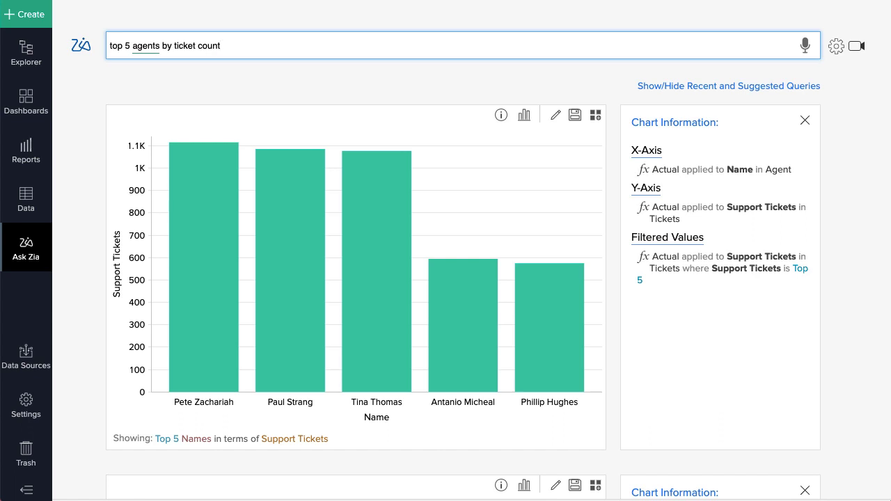
# Start a voice question about won deals, tickets and paid invoices by account name.
pyautogui.click(806, 47)
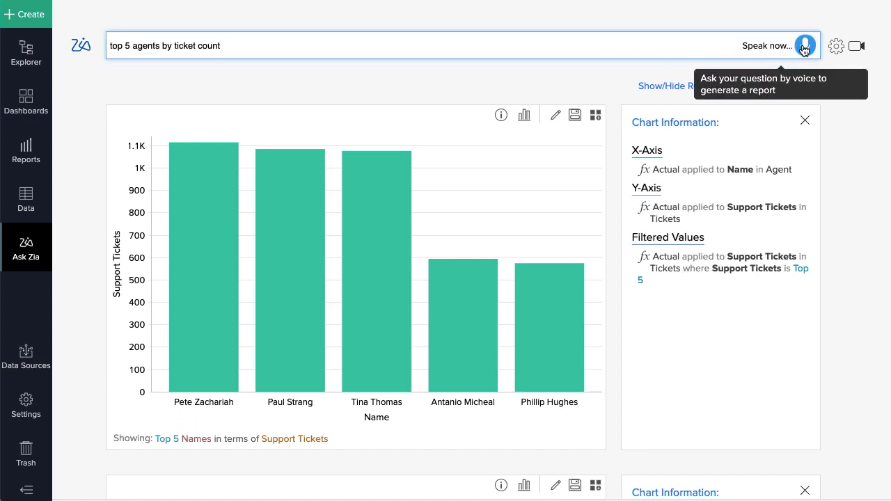